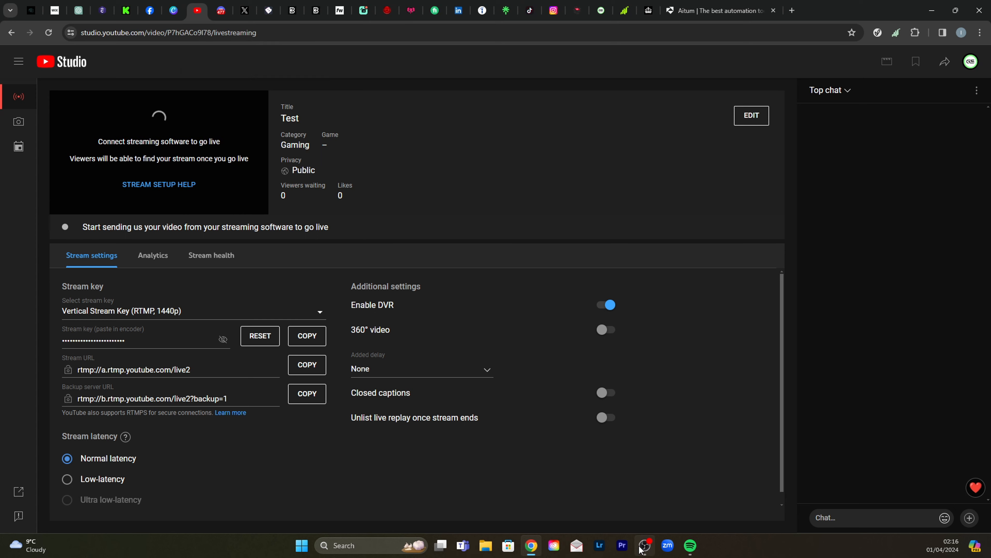
# - Switch to OBS Studio, check the YouTube shorts output in the Vertical canvas's streaming settings, and accept the settings
pyautogui.click(645, 545)
pyautogui.click(949, 345)
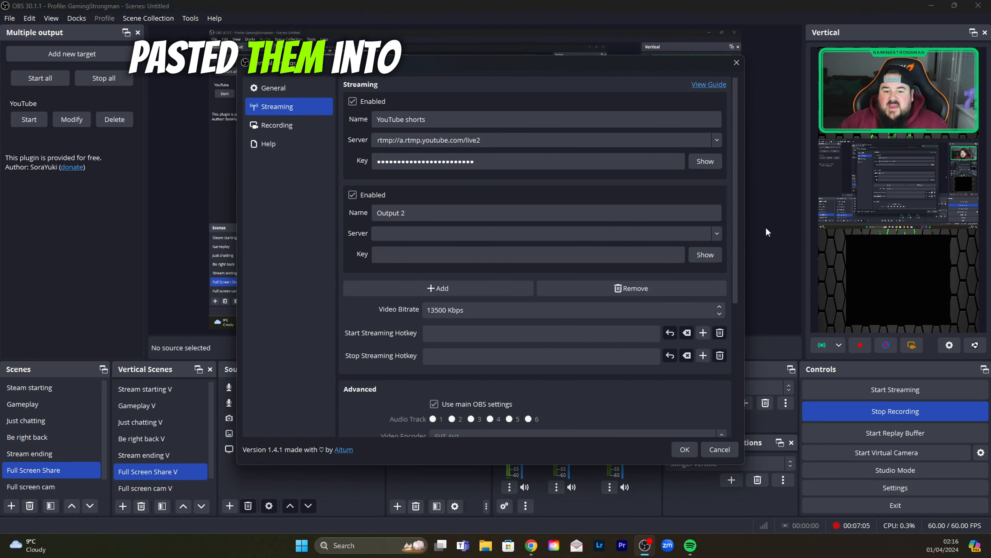
pyautogui.click(685, 449)
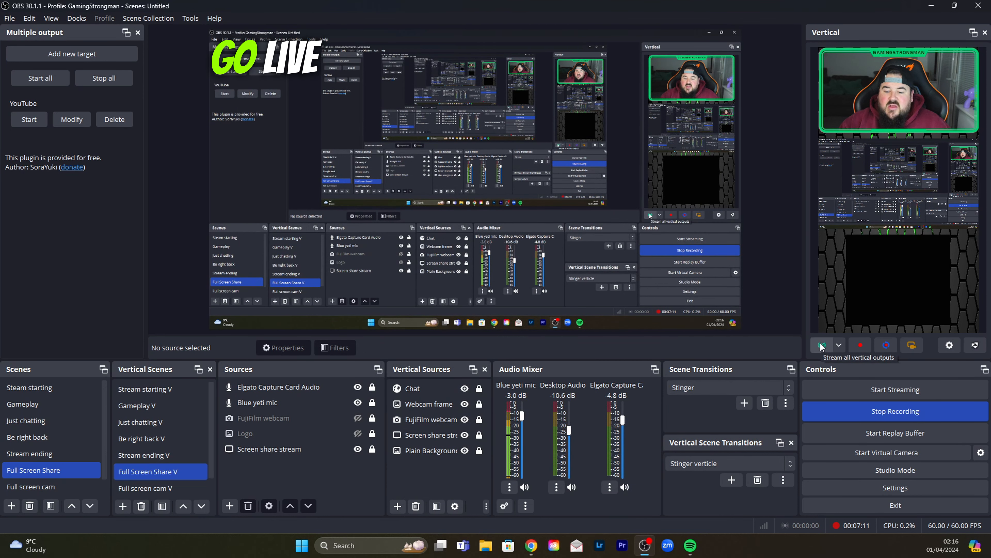
# - Switch to YouTube Studio and review the Test stream's visibility, category and audience settings, closing them without saving
pyautogui.click(532, 545)
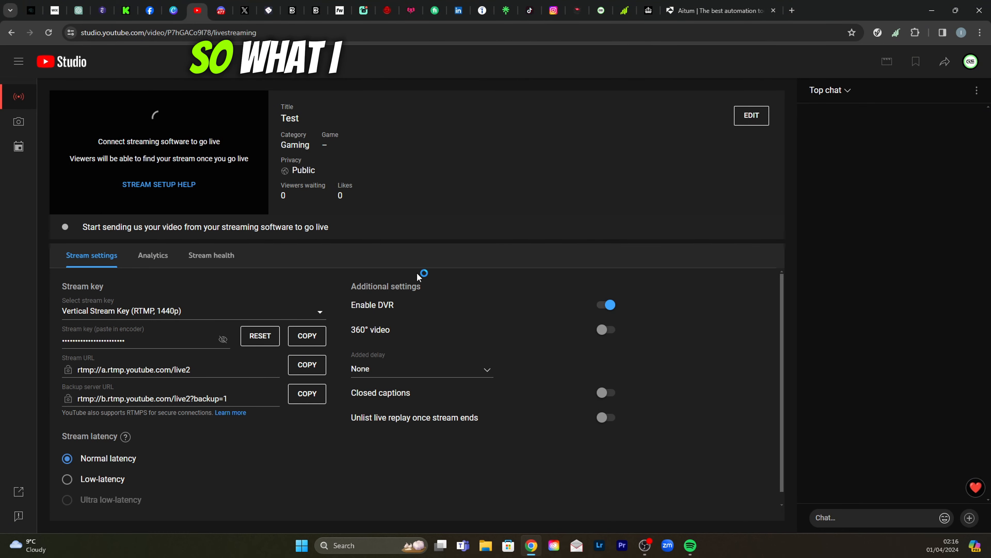
pyautogui.click(763, 117)
pyautogui.scroll(-5, 504, 261)
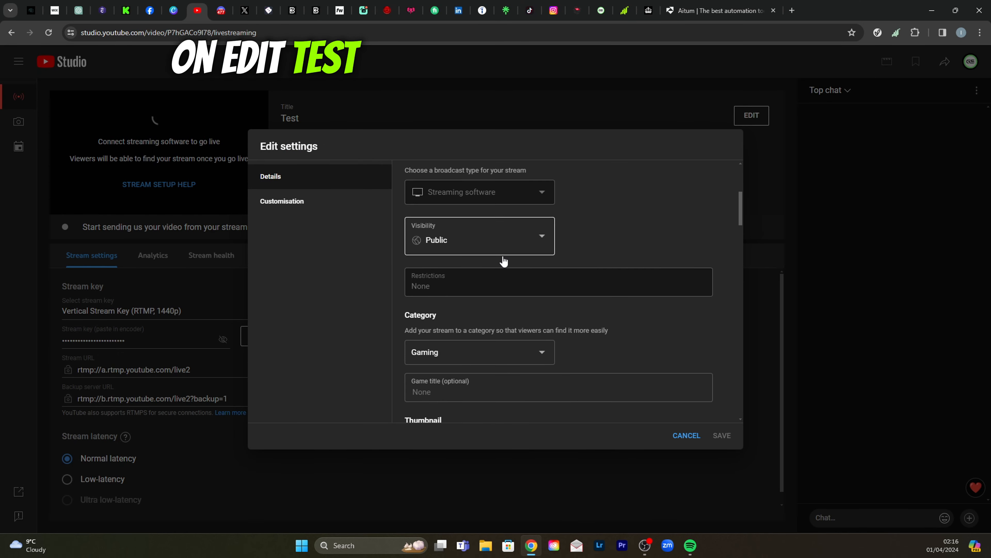
pyautogui.scroll(-10, 491, 212)
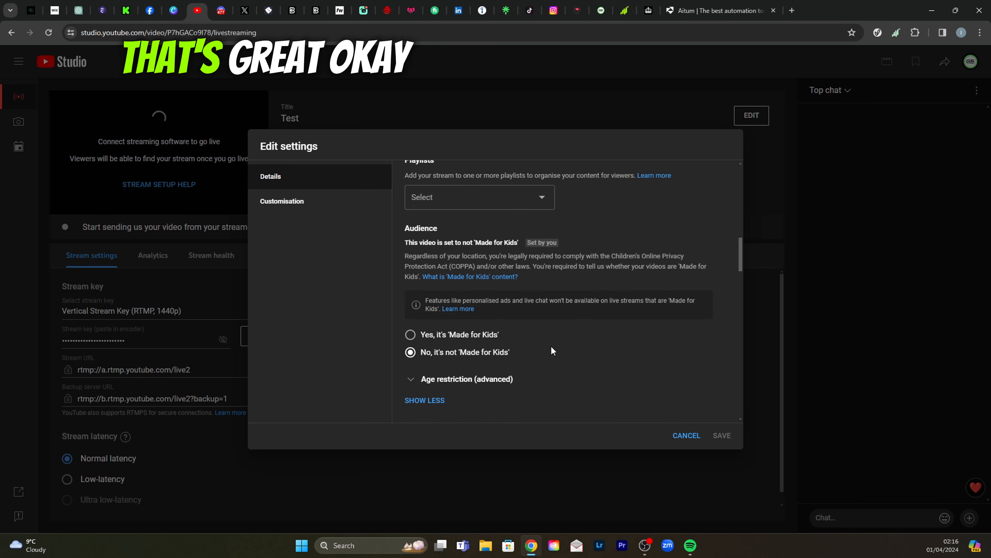
pyautogui.scroll(-3, 517, 348)
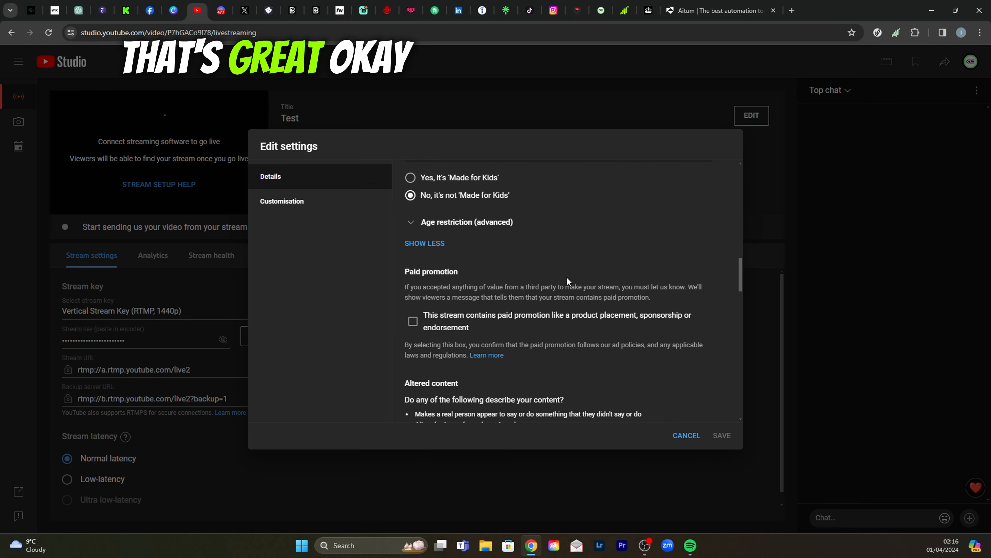
pyautogui.click(686, 435)
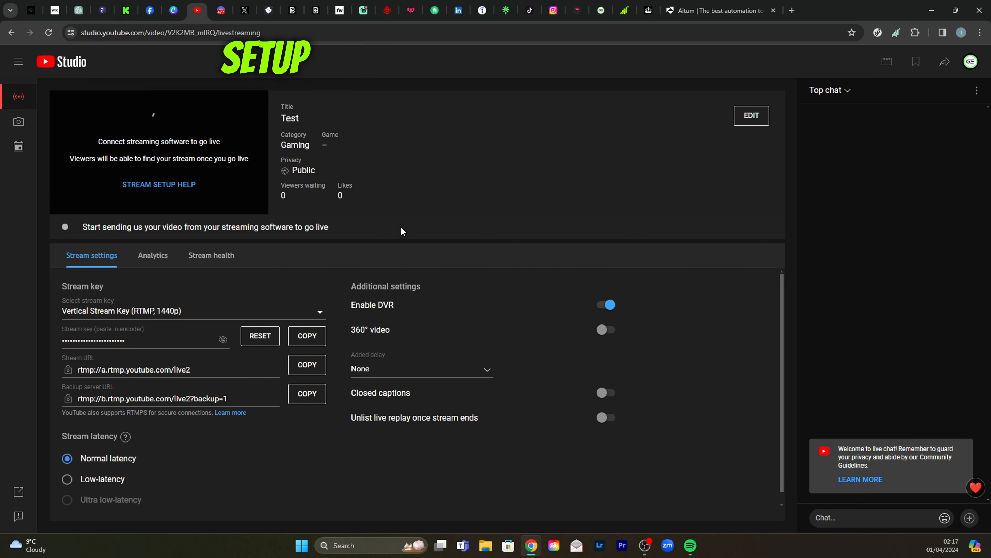
# - Reopen the Test stream's settings in YouTube Studio and examine its details from category and thumbnail through to comments and ratings
pyautogui.click(645, 546)
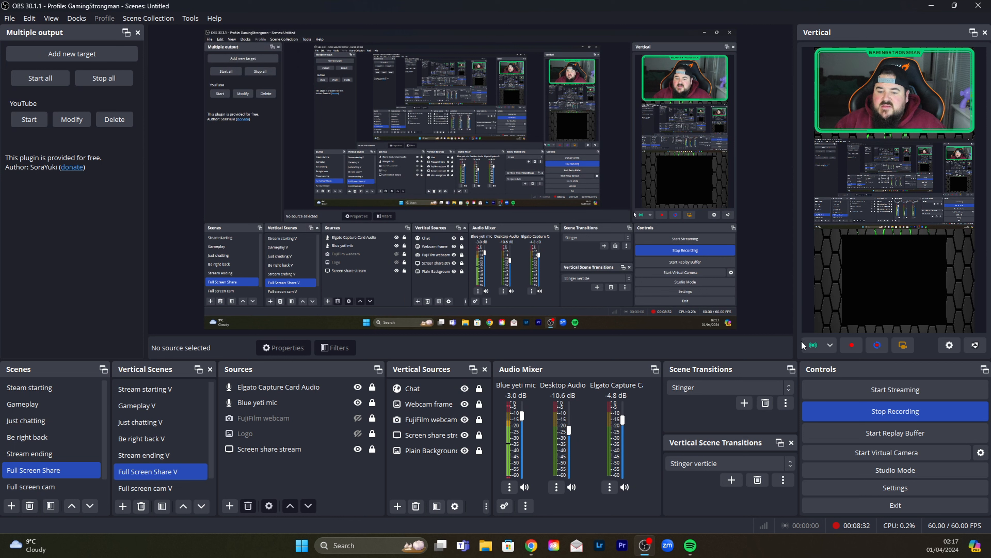
pyautogui.click(531, 546)
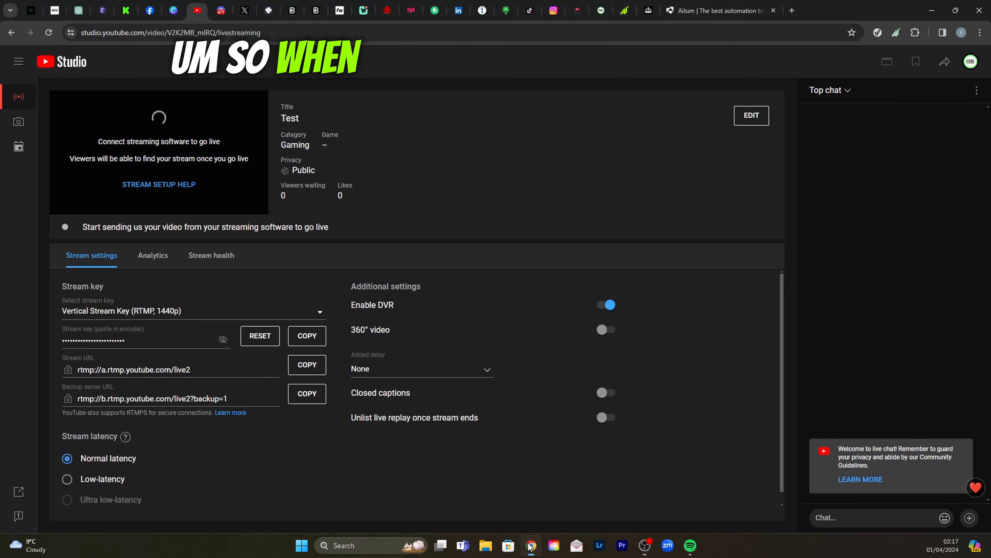
pyautogui.click(752, 113)
pyautogui.scroll(-10, 445, 274)
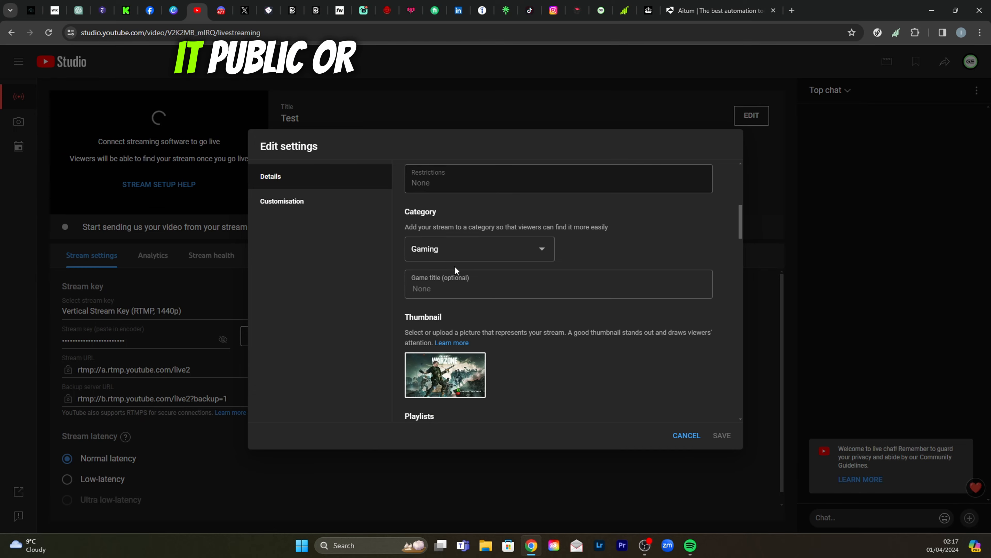
pyautogui.scroll(-8, 459, 324)
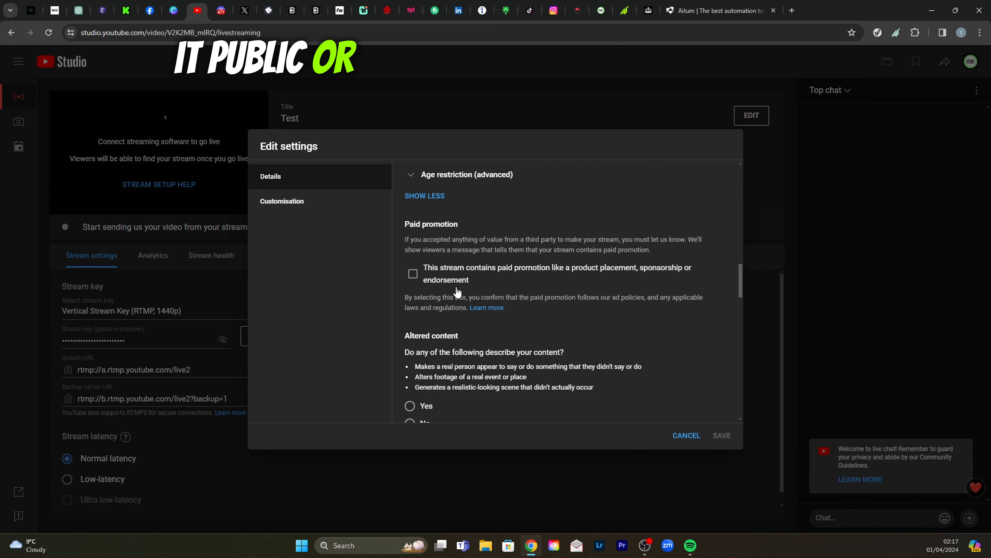
pyautogui.scroll(-10, 508, 324)
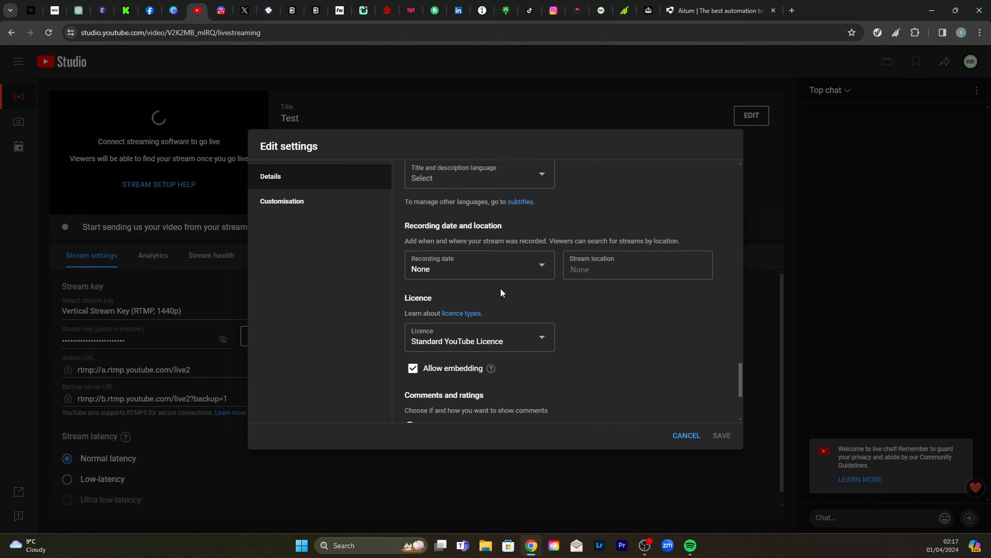
pyautogui.scroll(-3, 607, 305)
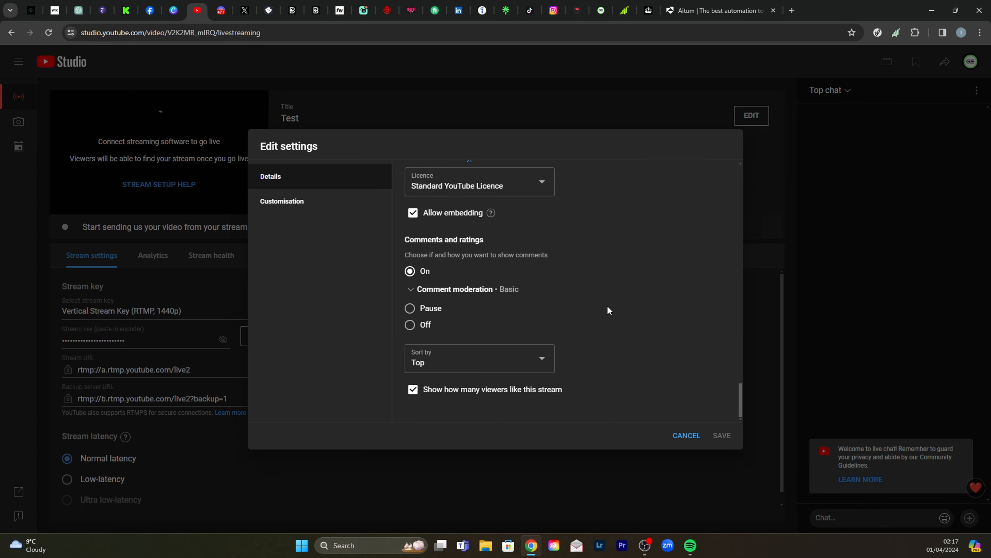
pyautogui.scroll(10, 566, 301)
pyautogui.scroll(5, 521, 297)
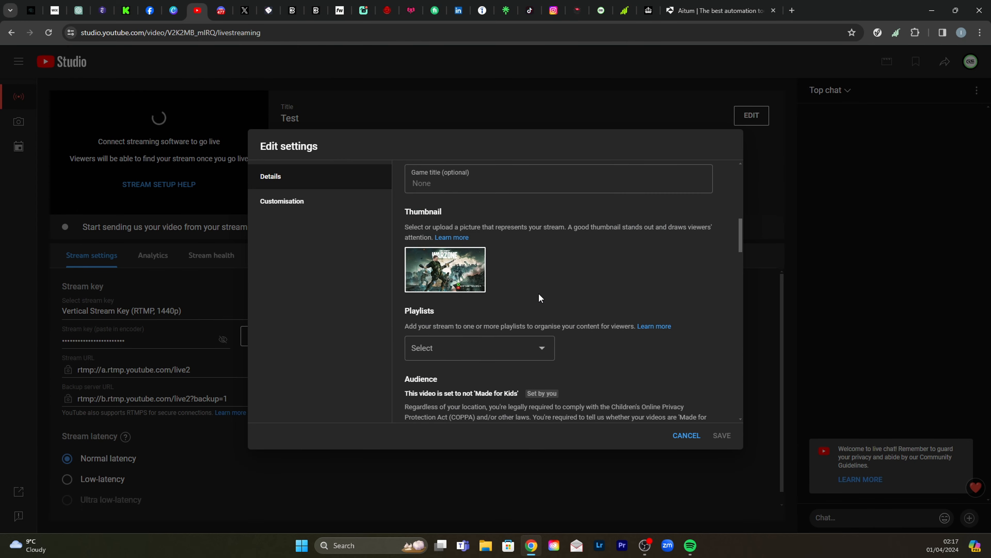
pyautogui.scroll(5, 540, 295)
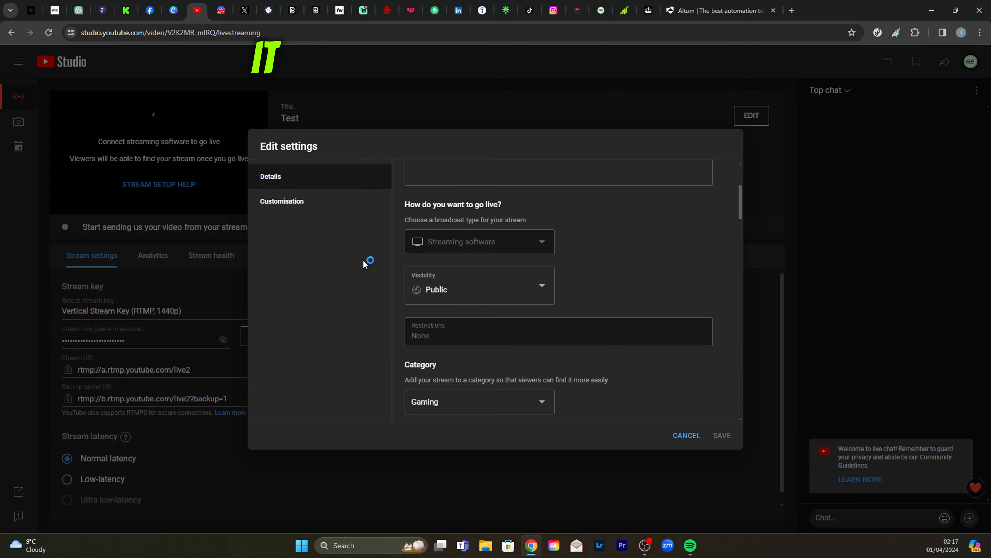
# - Check the visibility options of the Test stream and close its settings without saving
pyautogui.click(540, 286)
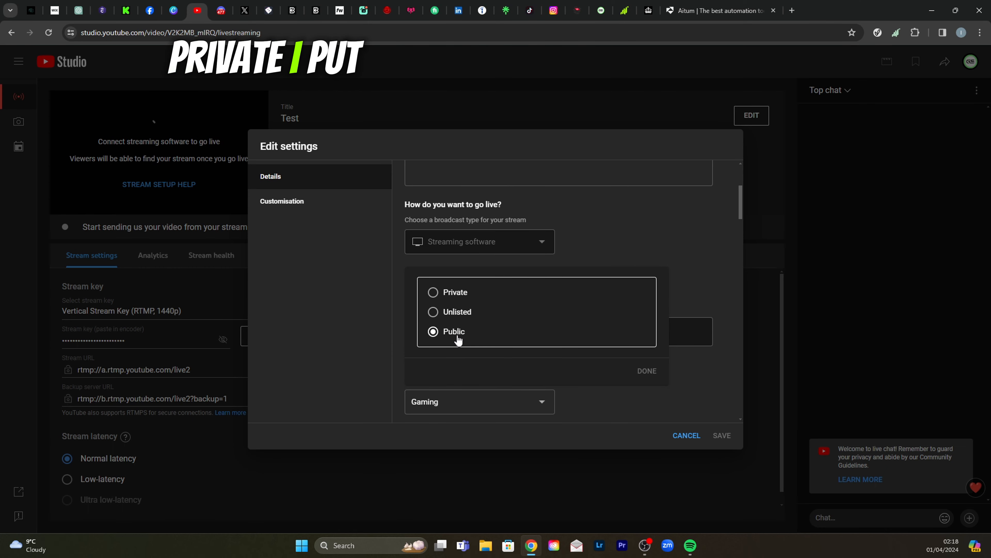
pyautogui.click(704, 261)
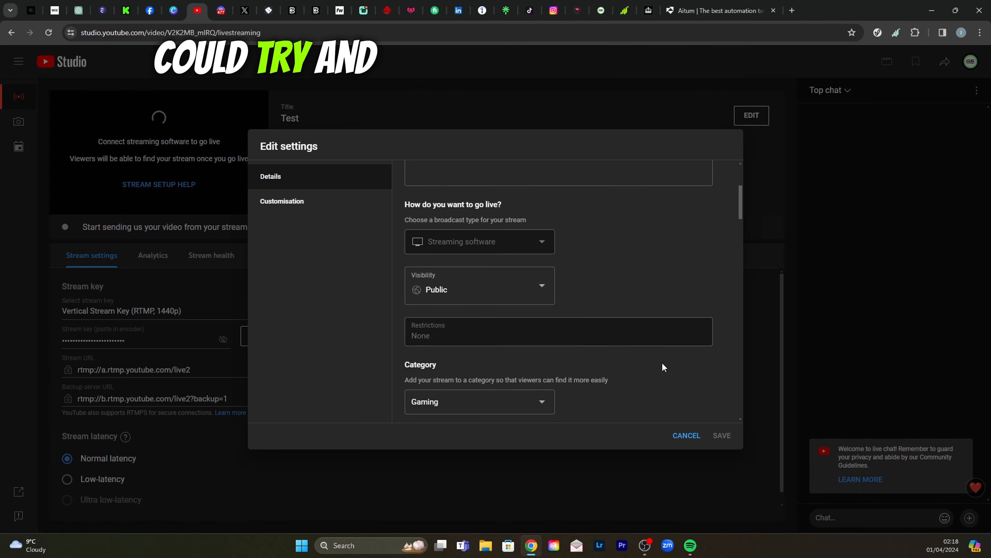
pyautogui.click(685, 436)
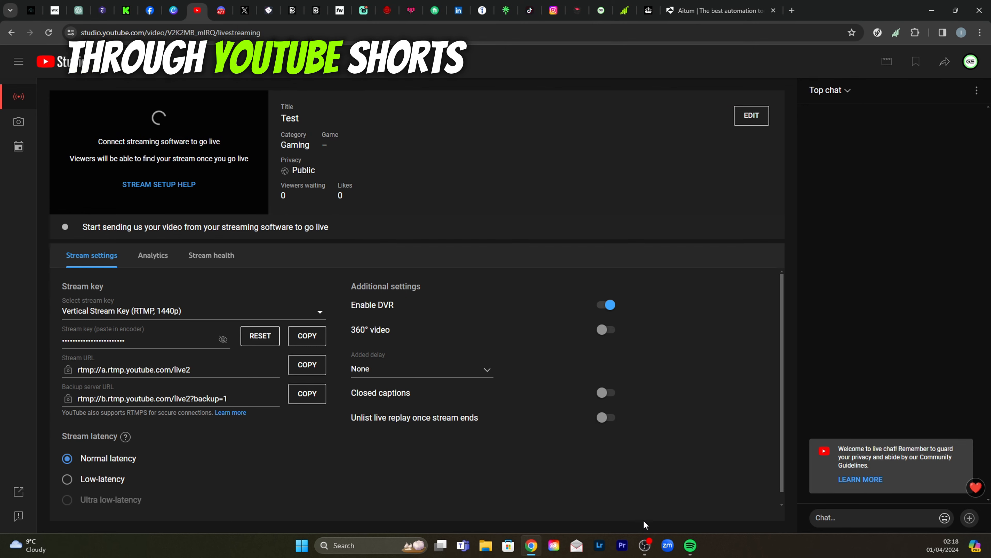
# - Switch to OBS Studio and start streaming all vertical outputs
pyautogui.click(645, 545)
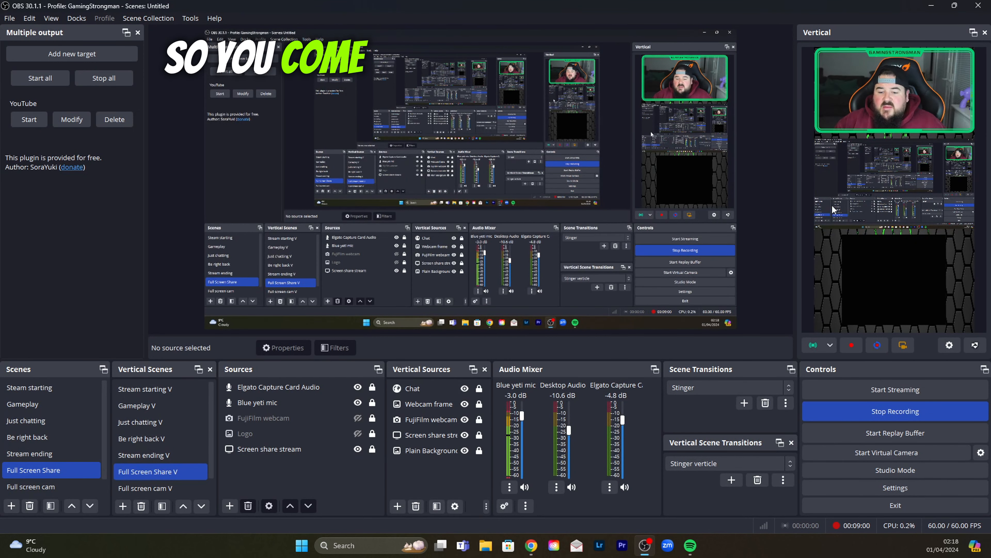
pyautogui.click(813, 345)
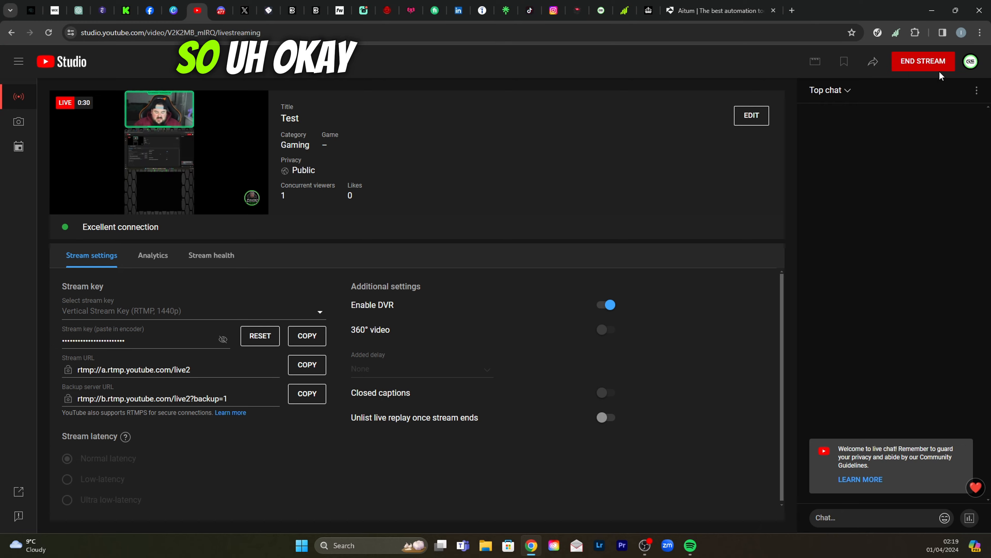
# - End the live Test stream in YouTube Studio and stop the vertical stream in OBS Studio
pyautogui.click(915, 61)
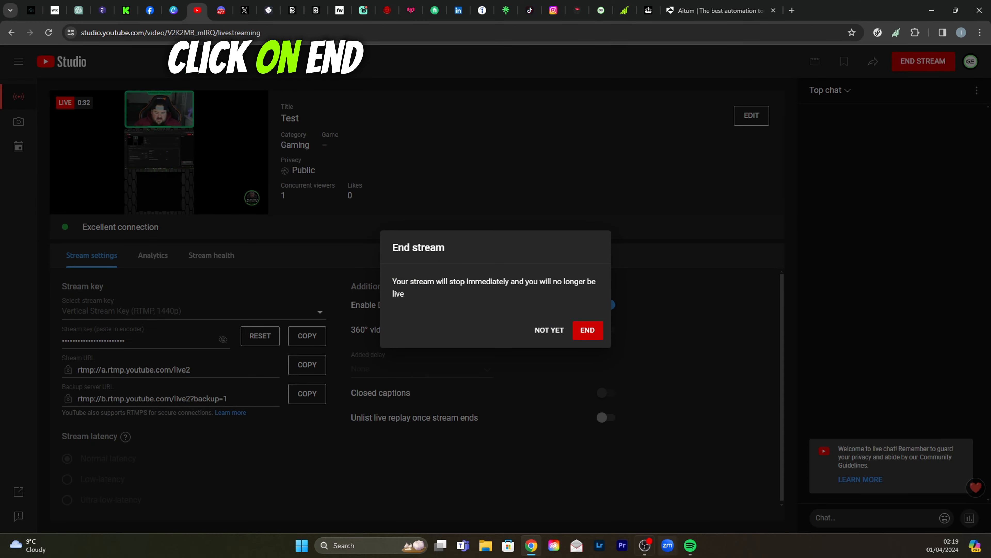
pyautogui.click(586, 337)
pyautogui.click(645, 544)
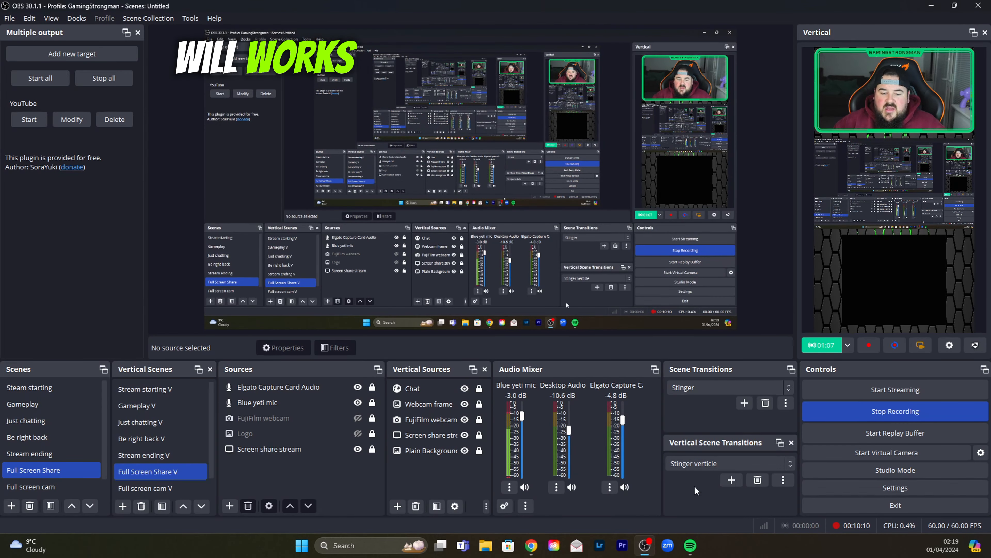
pyautogui.click(819, 346)
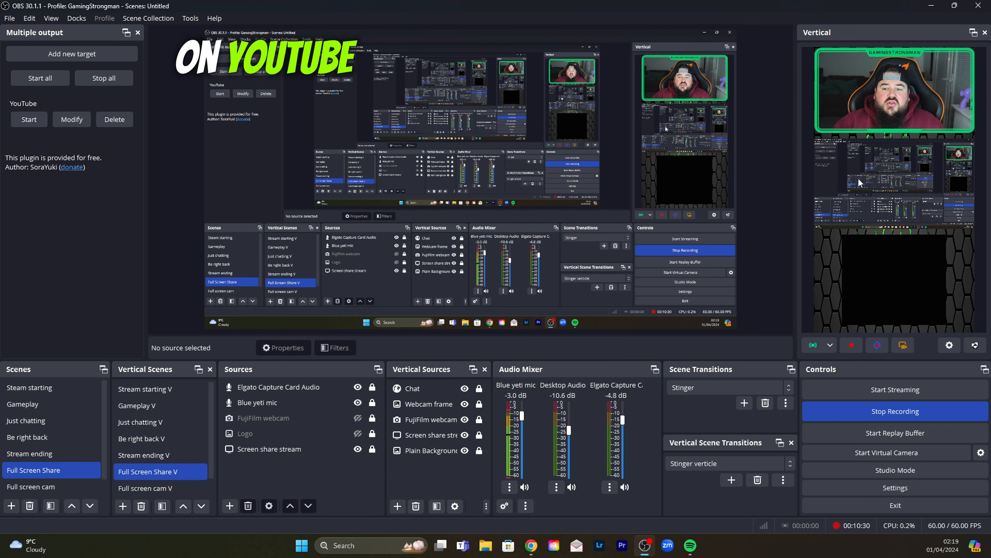
# - Inspect the name, server and key fields of Output 2 in the Vertical streaming settings and cancel without changes
pyautogui.click(944, 346)
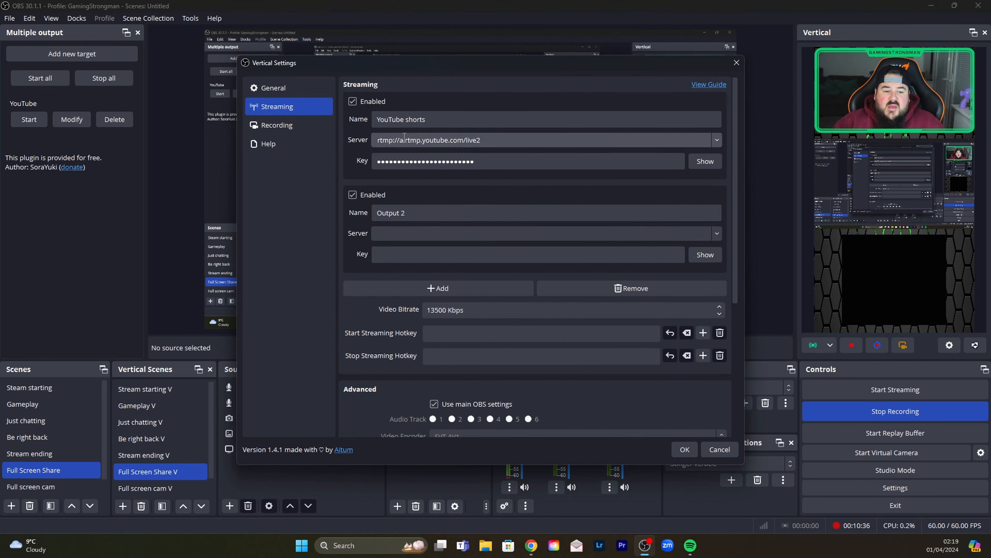
pyautogui.click(433, 211)
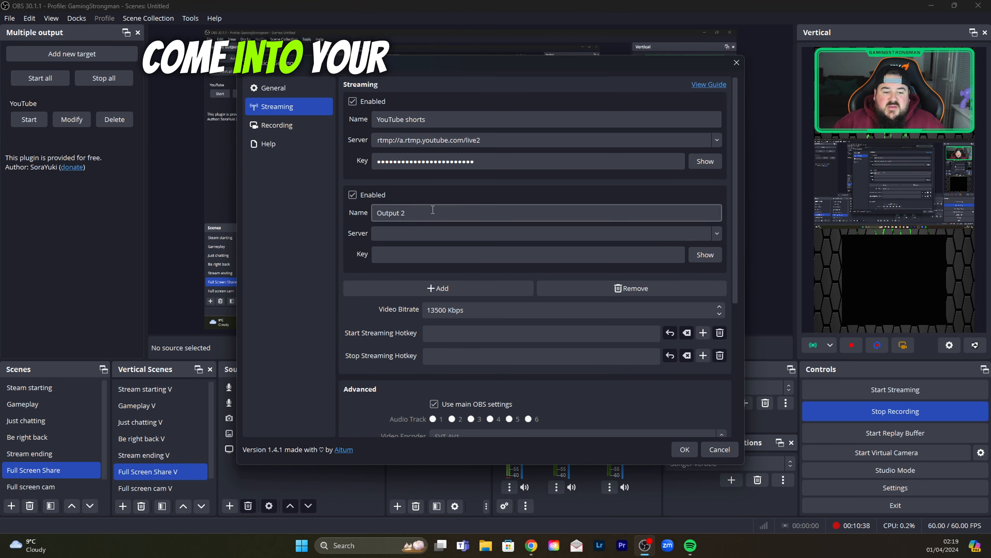
pyautogui.moveTo(433, 211); pyautogui.dragTo(377, 213)
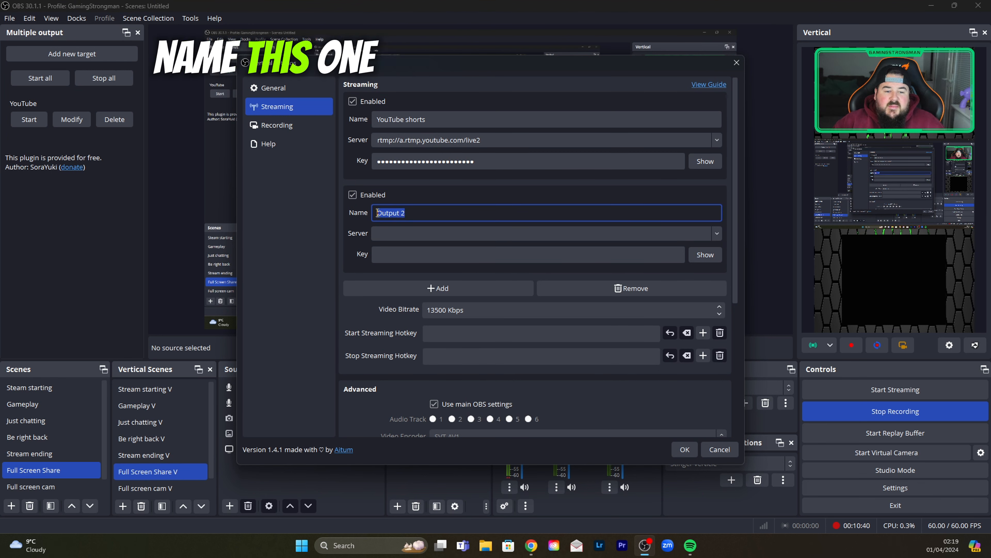
pyautogui.click(401, 231)
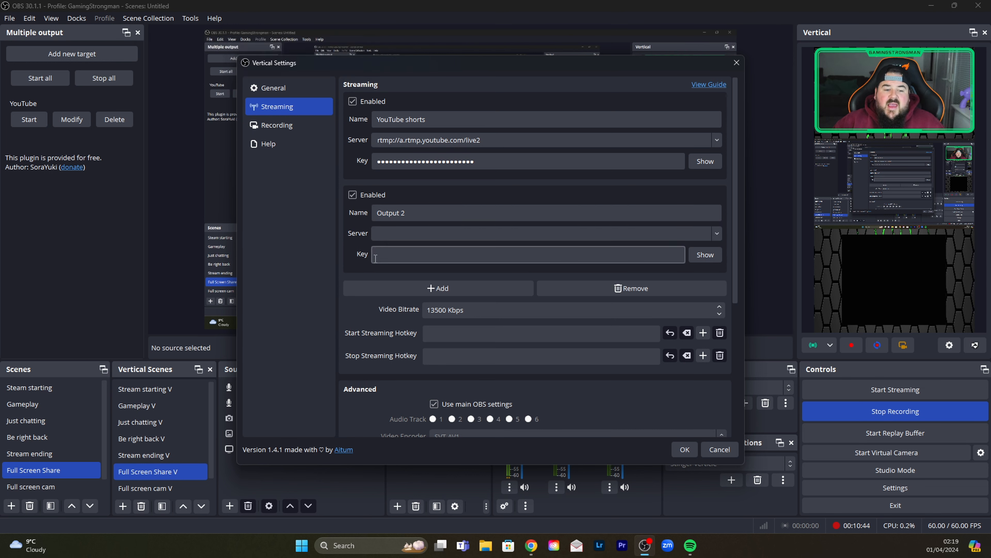
pyautogui.click(551, 256)
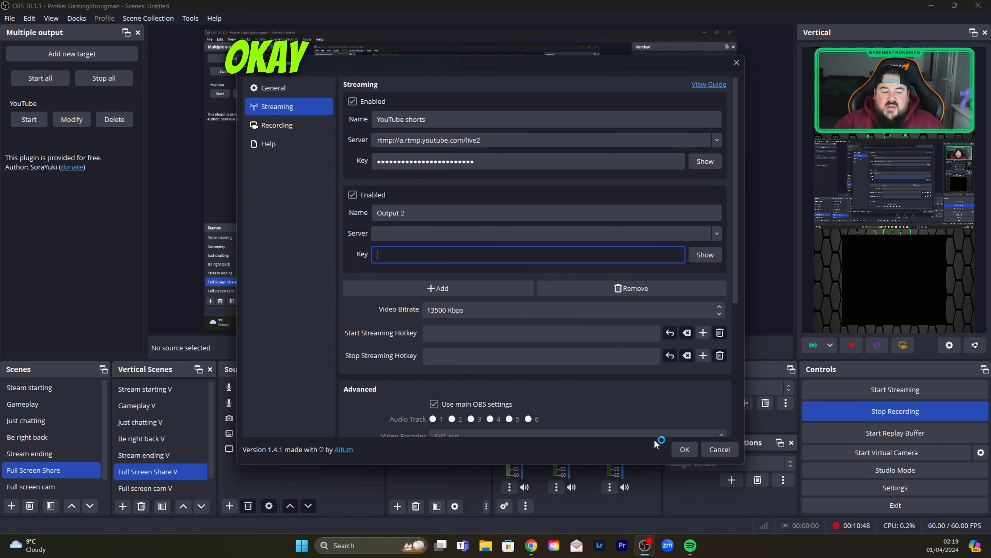
pyautogui.click(719, 449)
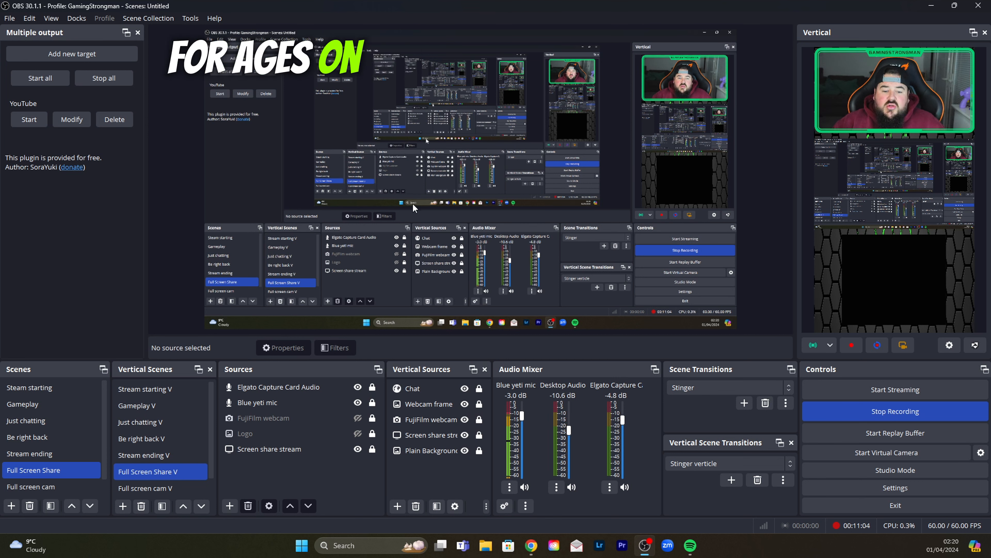
# - Switch to YouTube Studio and dismiss the summary of the finished stream
pyautogui.moveTo(532, 549)
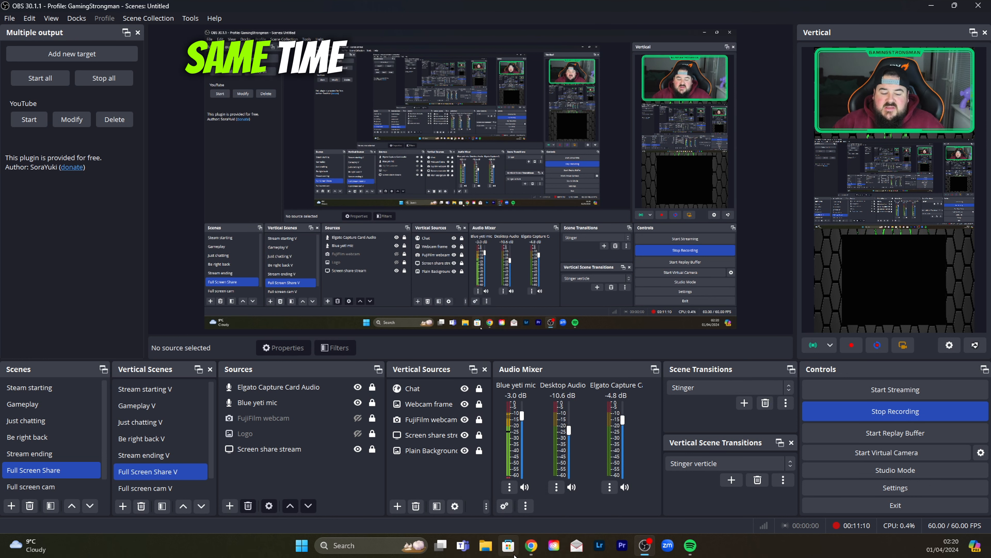
pyautogui.click(529, 547)
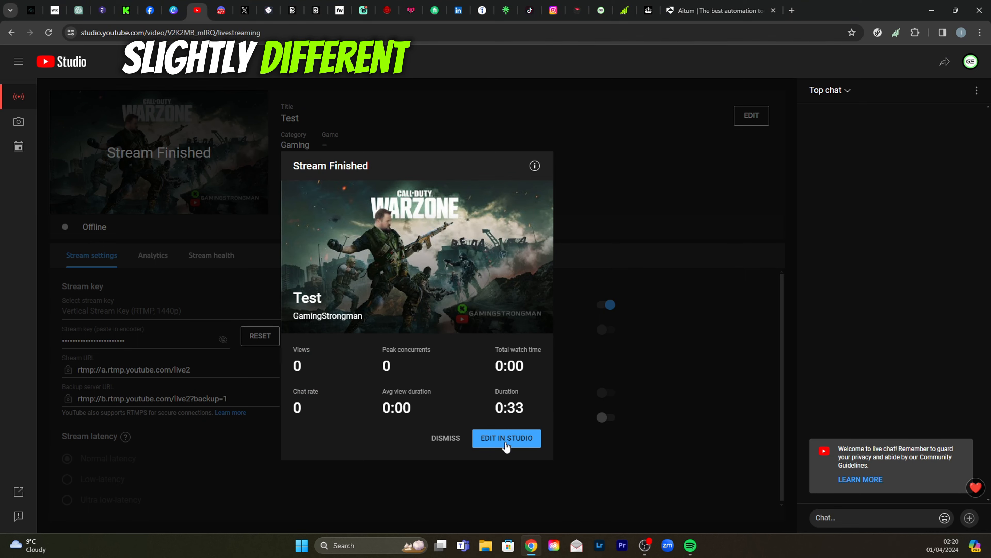
pyautogui.click(442, 438)
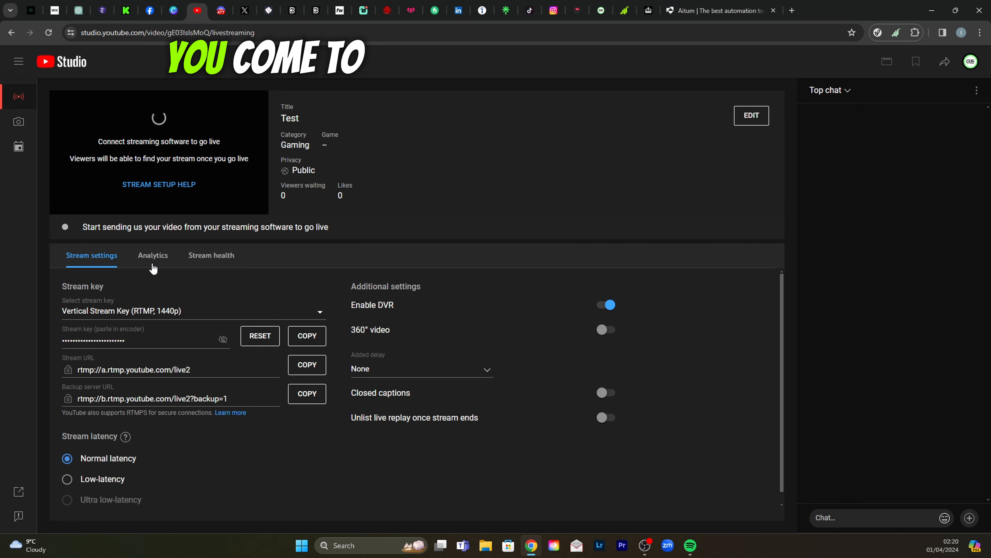
# - Begin scheduling a new stream from the stream management page with the title "Test"
pyautogui.click(27, 141)
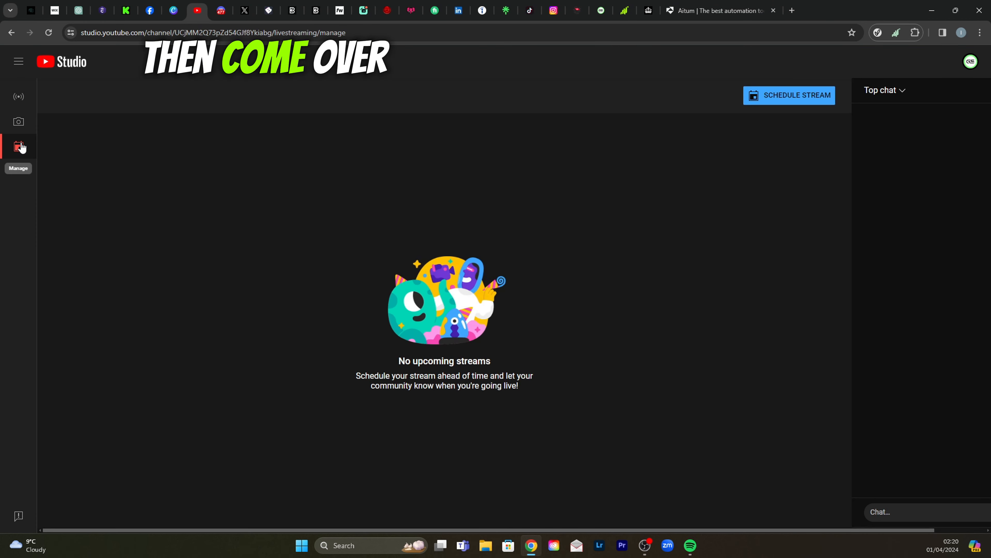
pyautogui.click(929, 101)
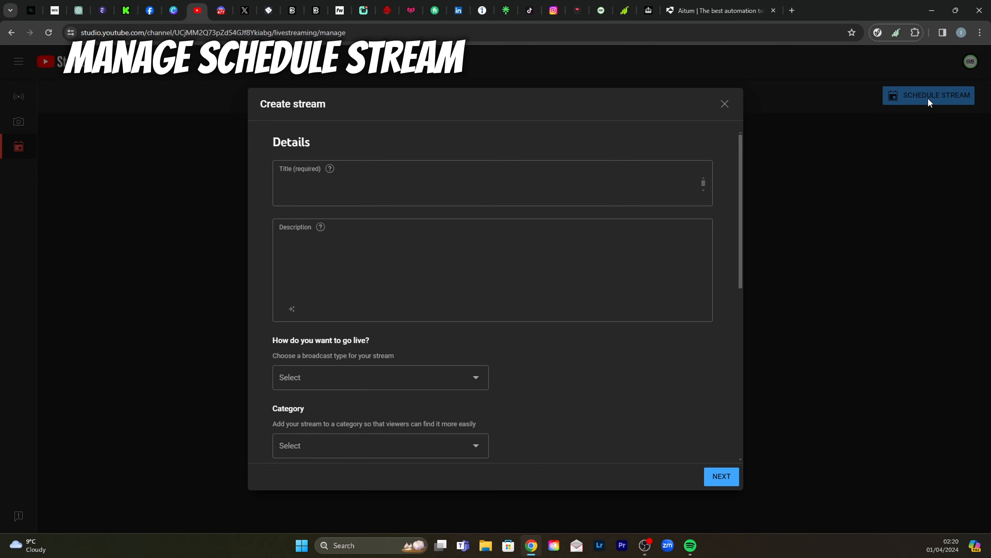
pyautogui.click(349, 203)
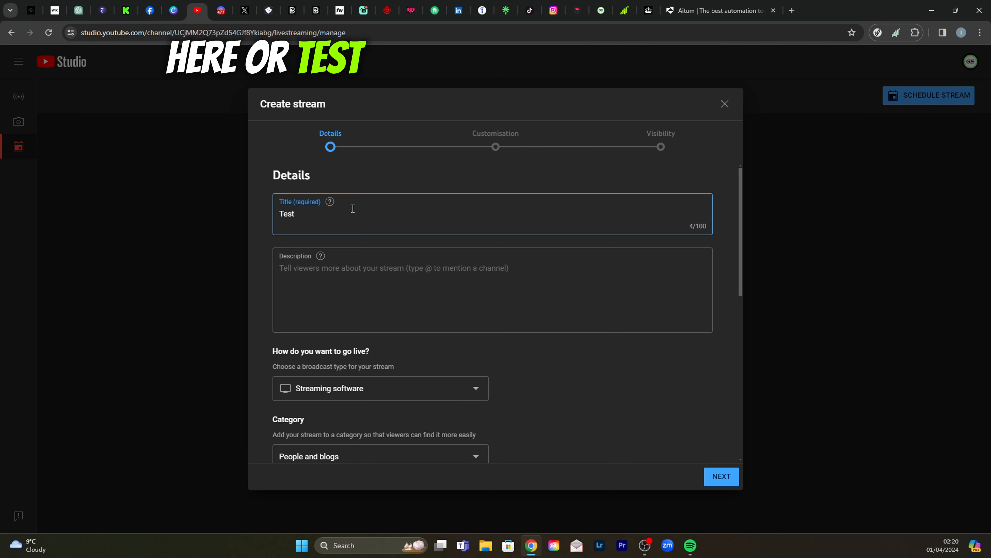
# - Add the description "test" to the stream, mark it as not 'Made for Kids' and continue to the customisation settings
pyautogui.click(324, 269)
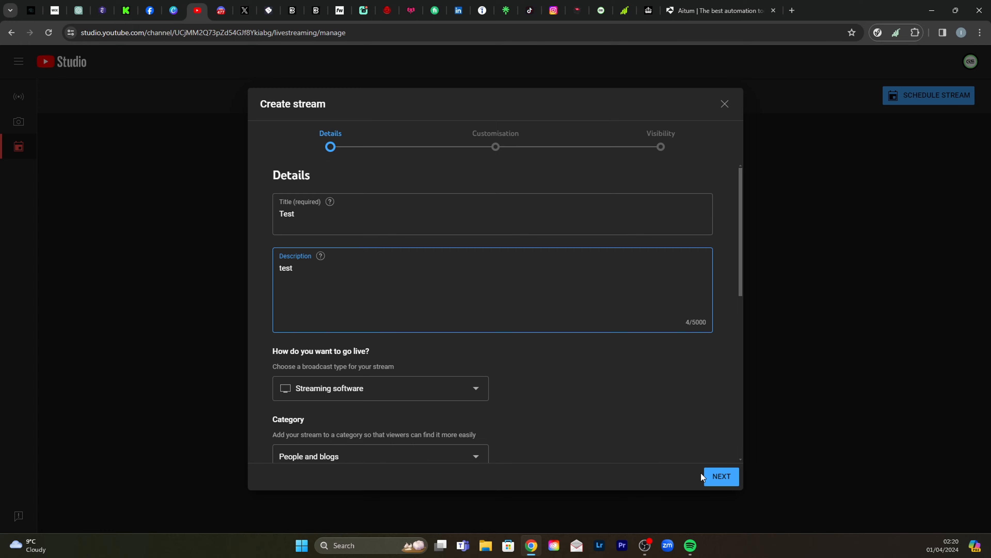
pyautogui.click(719, 475)
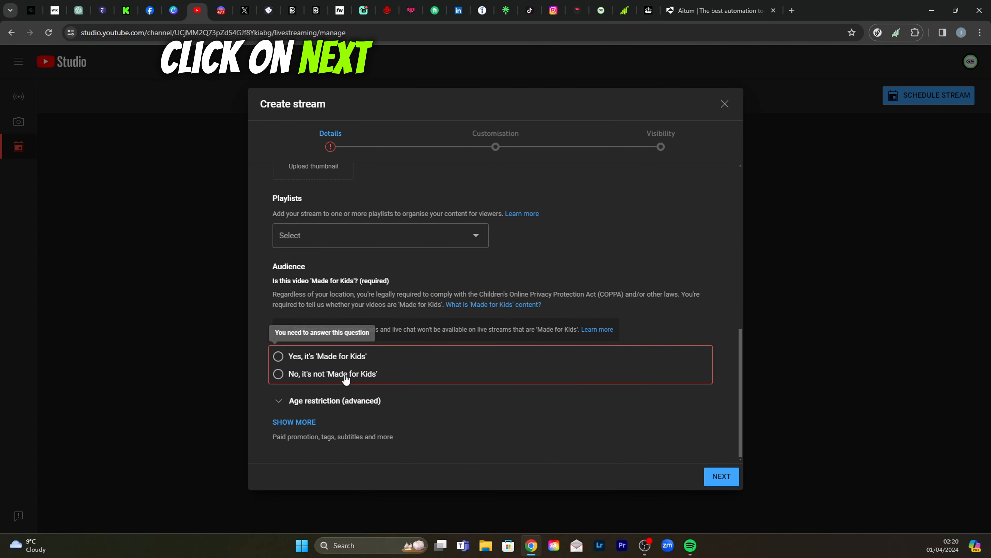
pyautogui.click(278, 374)
pyautogui.click(715, 482)
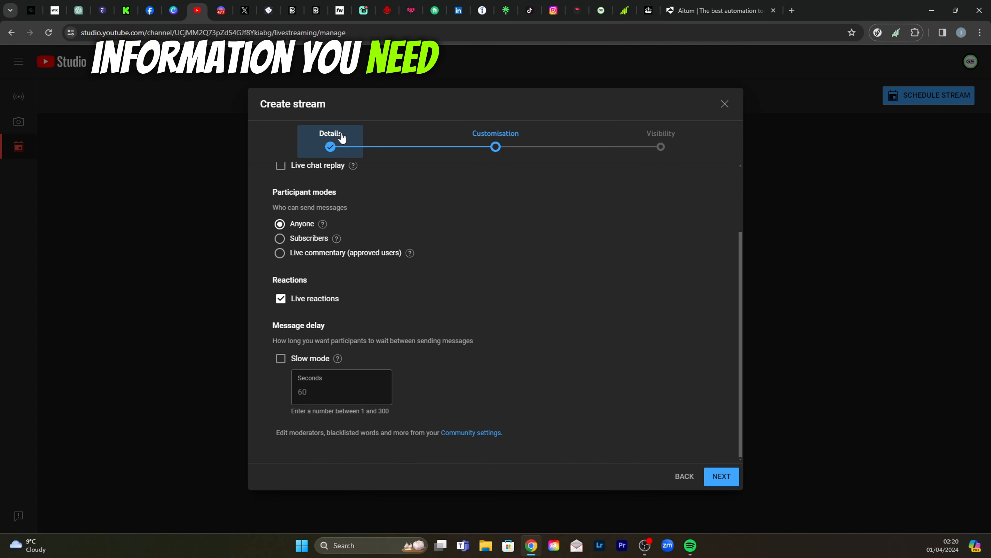
# - Accept the default customisation settings and finish creating the stream with a scheduled start time of 03:00
pyautogui.scroll(3, 278, 274)
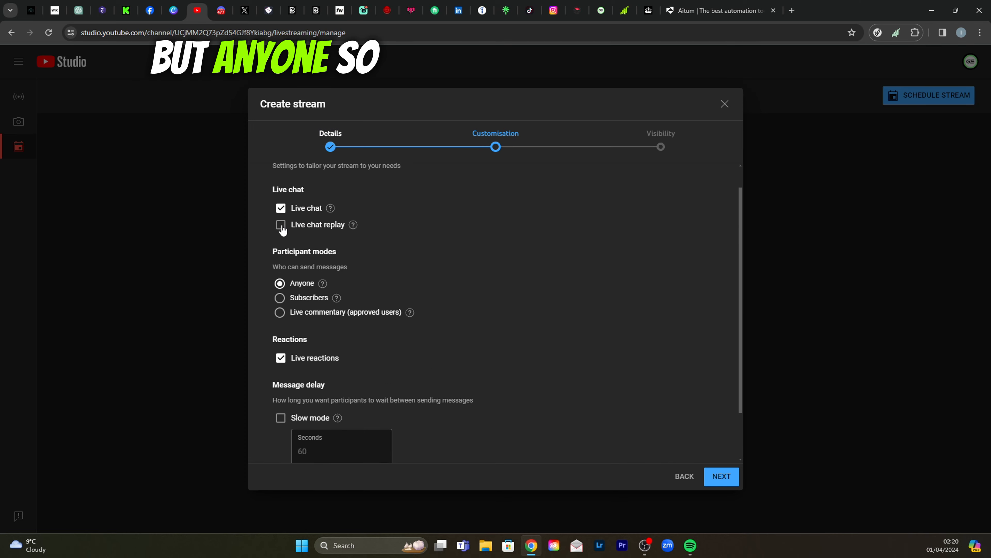
pyautogui.scroll(-3, 282, 234)
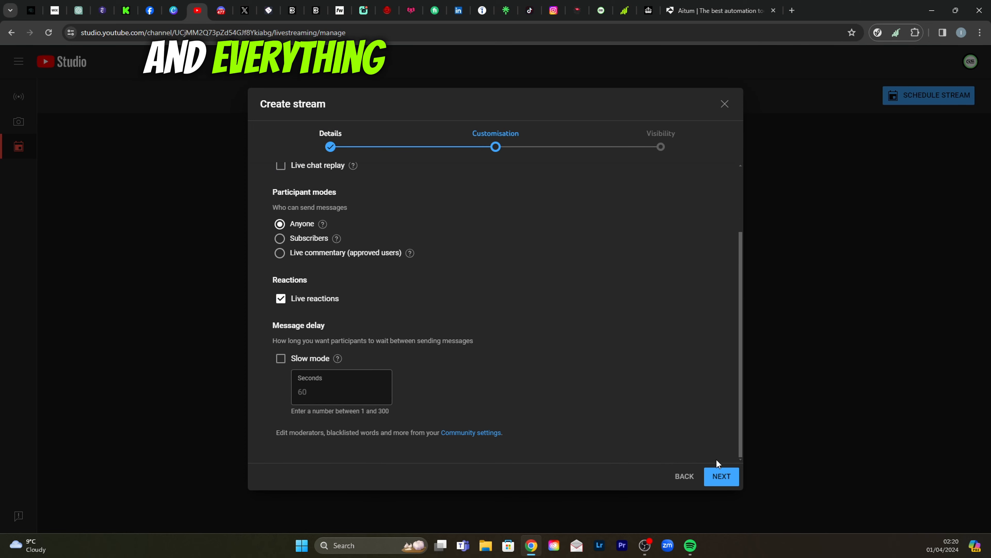
pyautogui.click(721, 478)
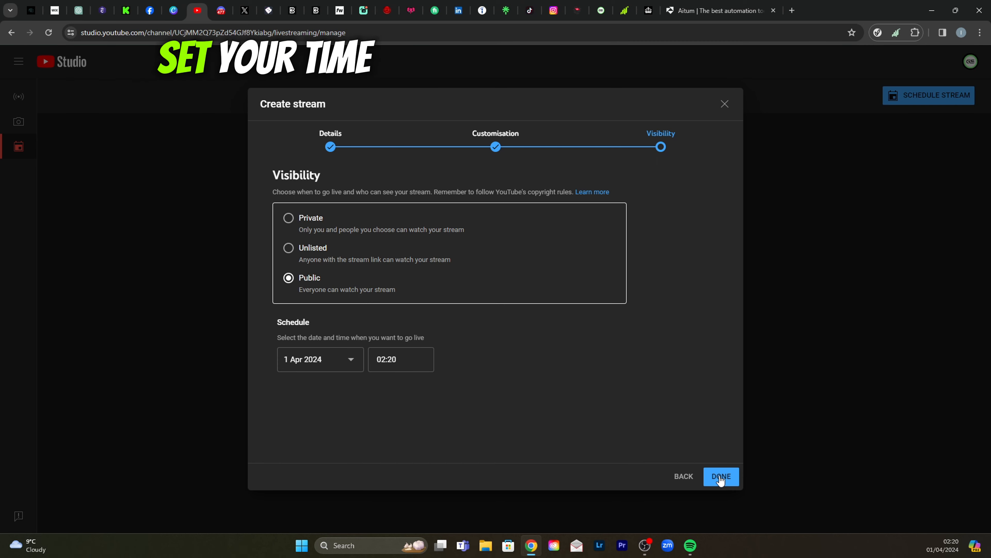
pyautogui.click(392, 359)
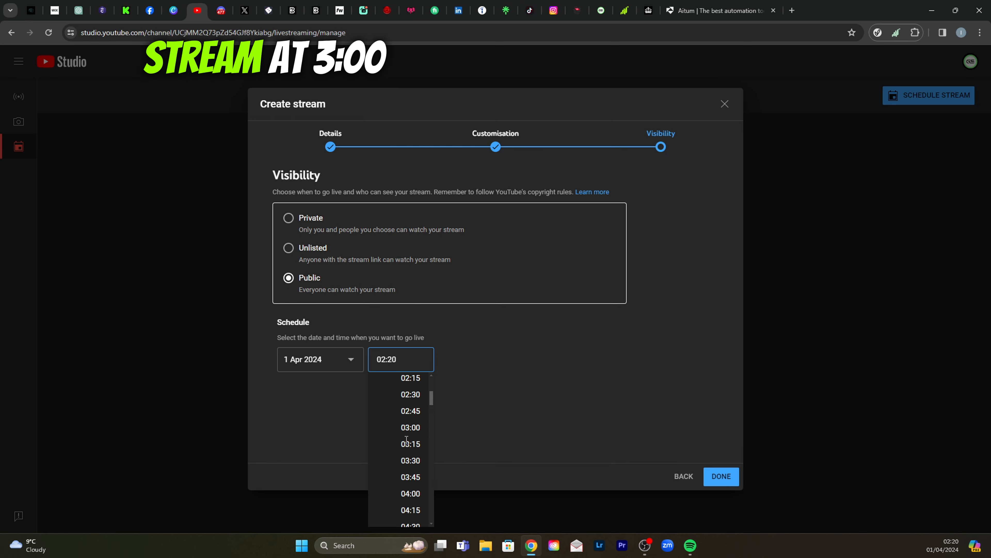
pyautogui.click(410, 427)
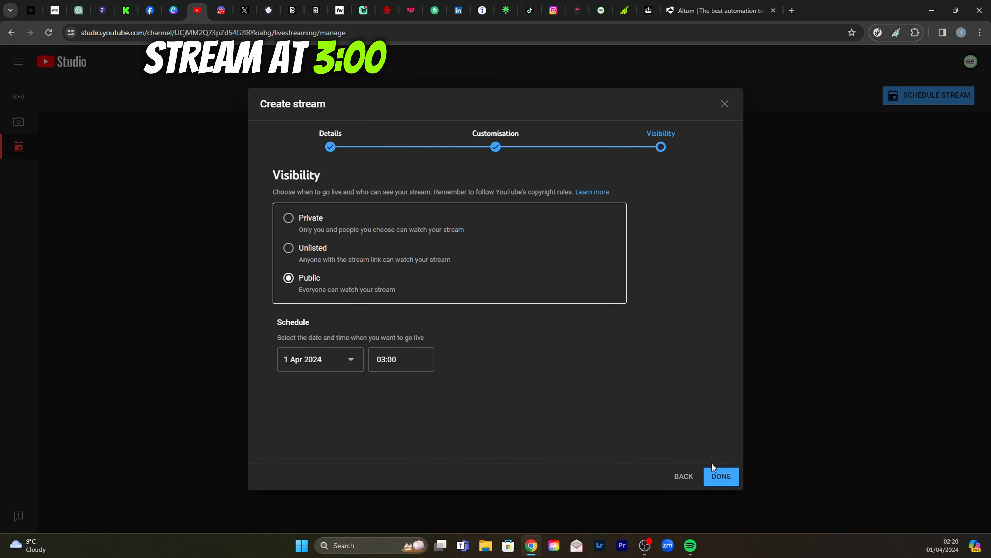
pyautogui.click(722, 479)
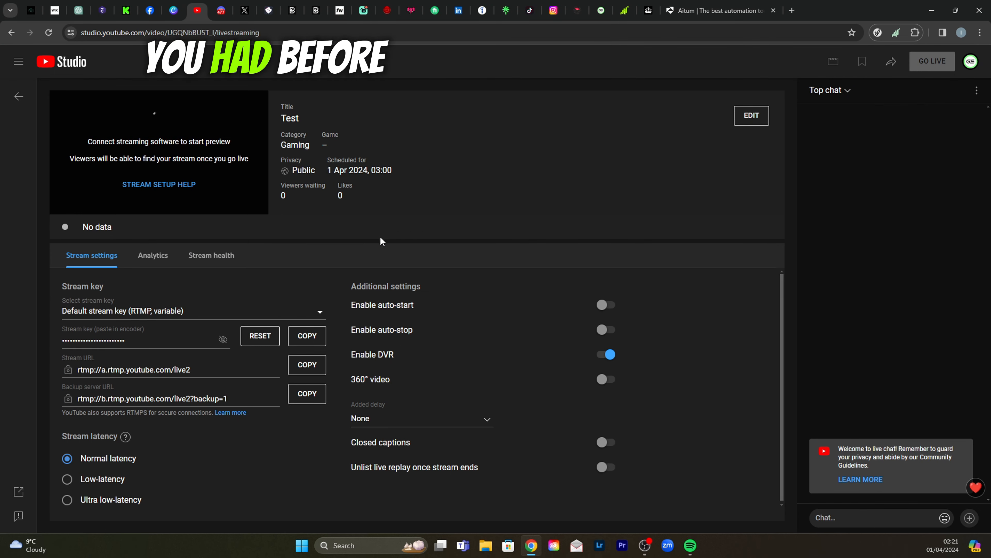
# - Assign the Vertical Stream Key (RTMP, 1440p) to the scheduled Test stream
pyautogui.click(320, 314)
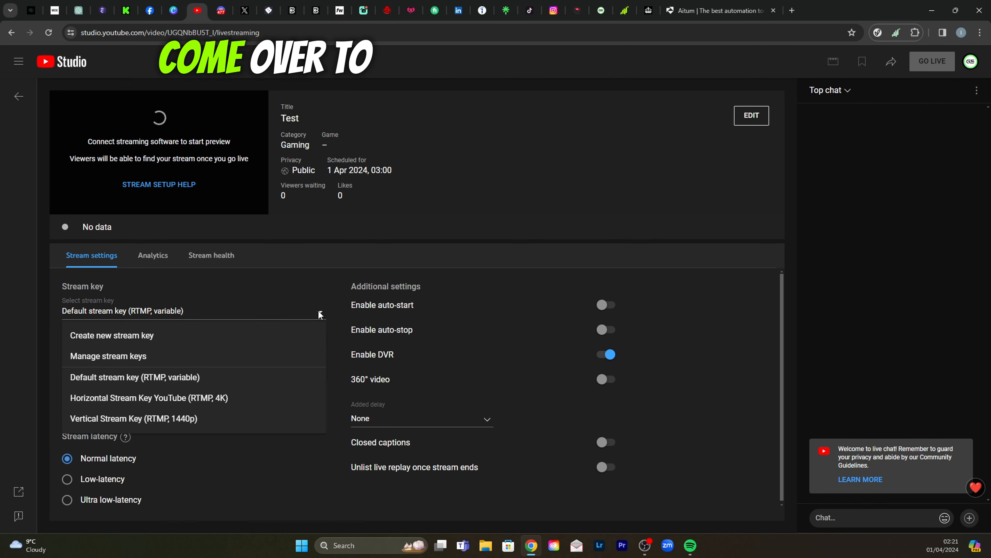
pyautogui.click(139, 420)
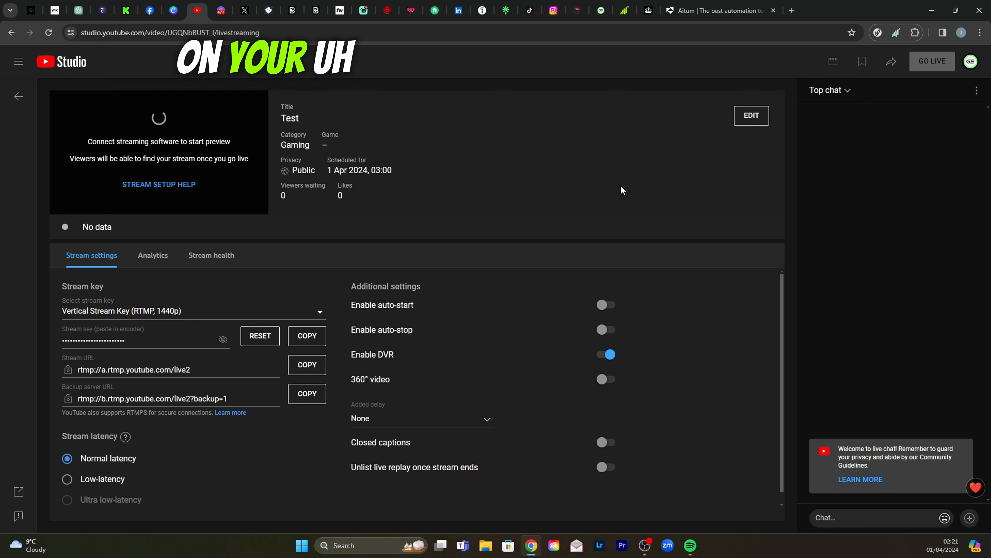
# - Return to the stream management page and start scheduling another stream, ready to enter its title
pyautogui.click(20, 98)
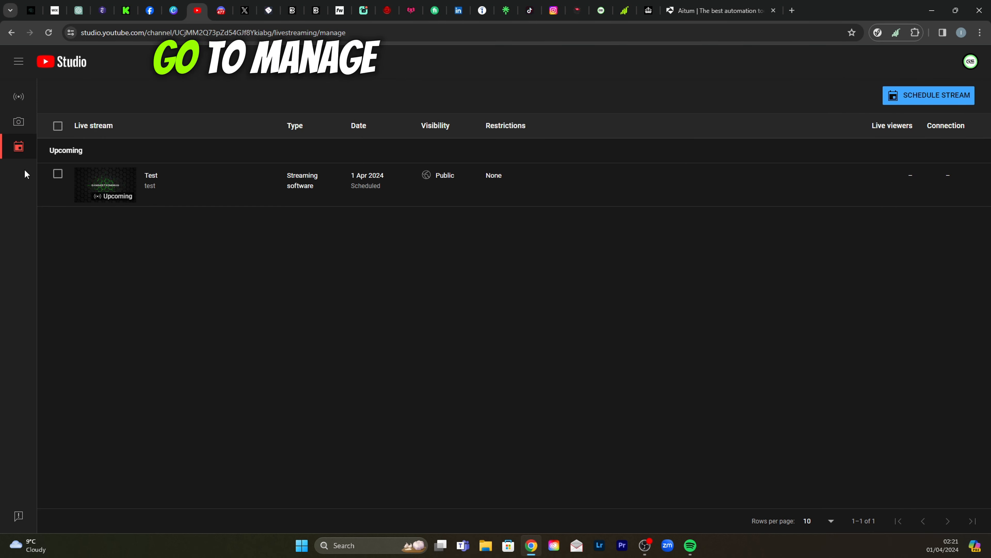
pyautogui.click(922, 94)
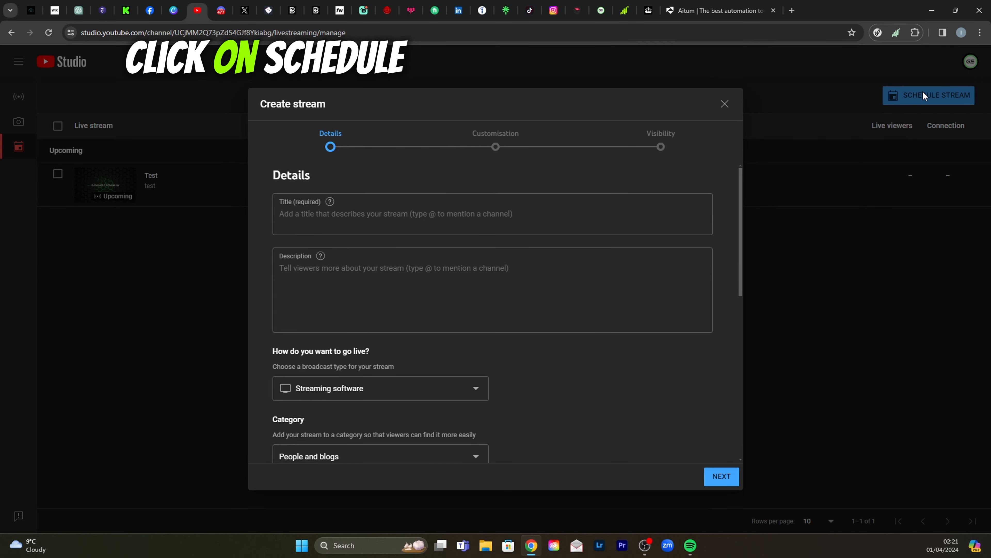
pyautogui.click(433, 208)
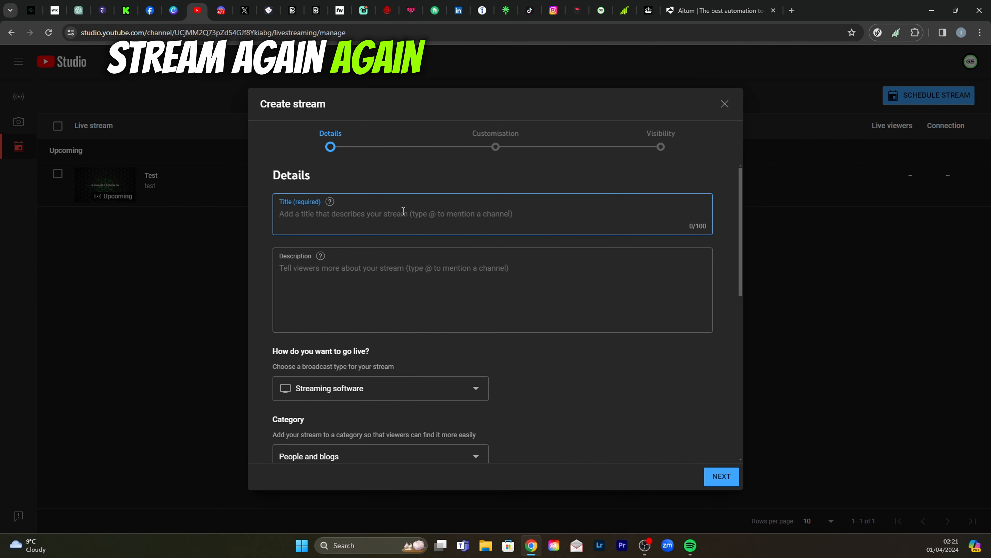